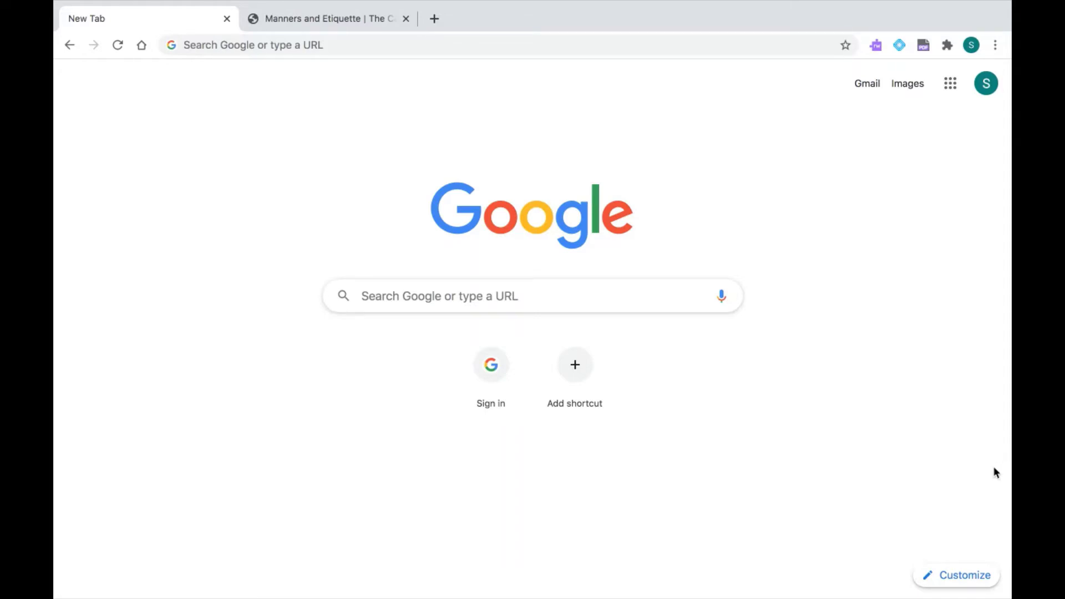
Step: Dismiss the browser profile menu and switch to the Manners and Etiquette in Canada article
left_click(972, 45)
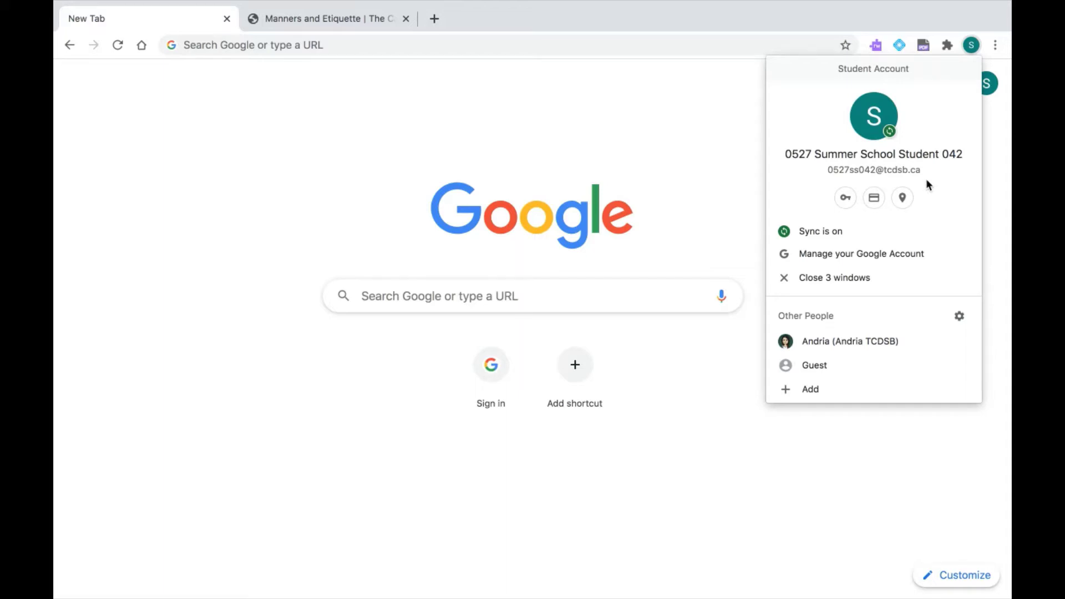
left_click(1002, 189)
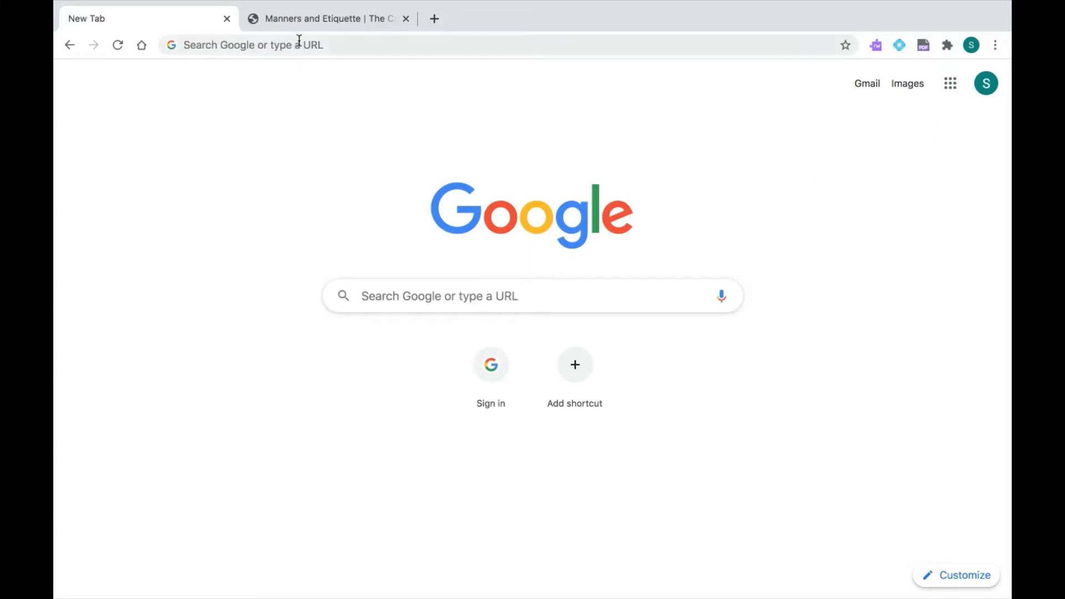
left_click(307, 18)
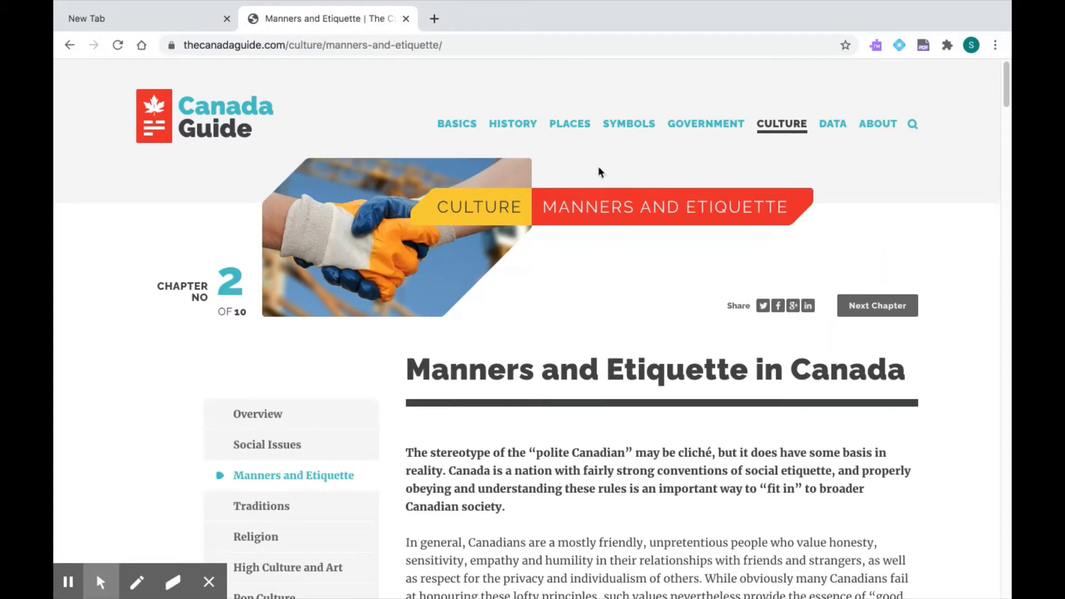
Step: Turn on the Read&Write toolbar and select the word friendly in the article
left_click(877, 44)
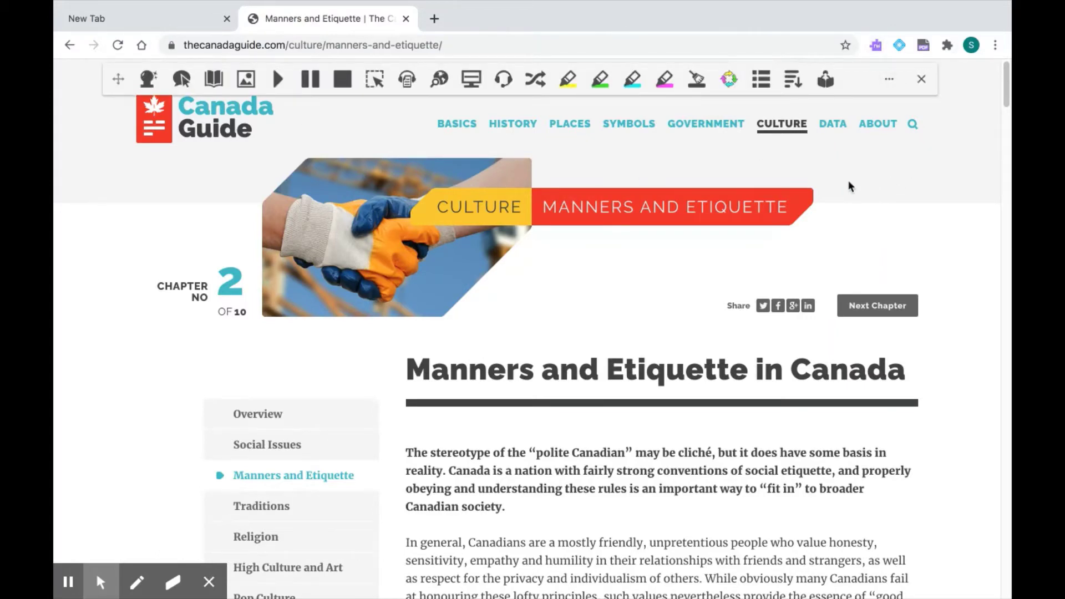
left_click_drag(1007, 104, 1007, 129)
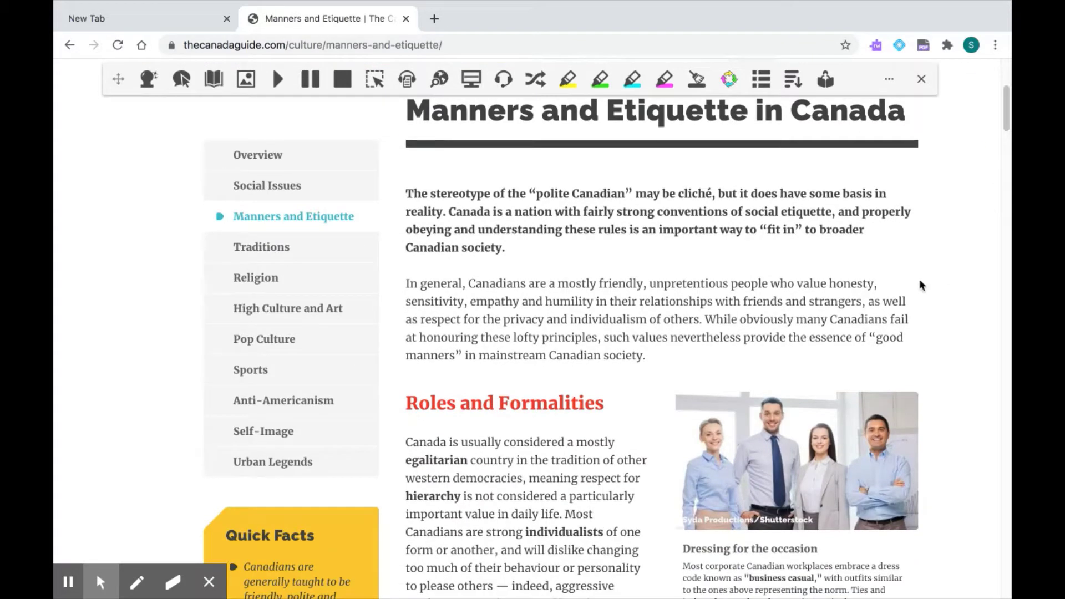
left_click_drag(600, 280, 643, 280)
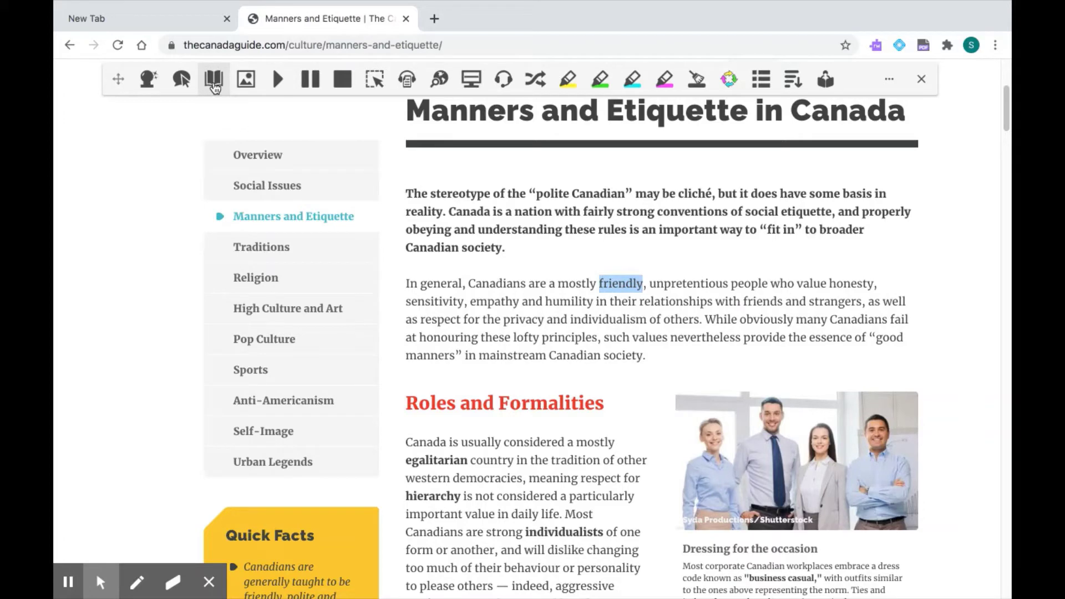
Step: Look up friendly in the Read&Write Dictionary and play its pronunciation twice
left_click(214, 83)
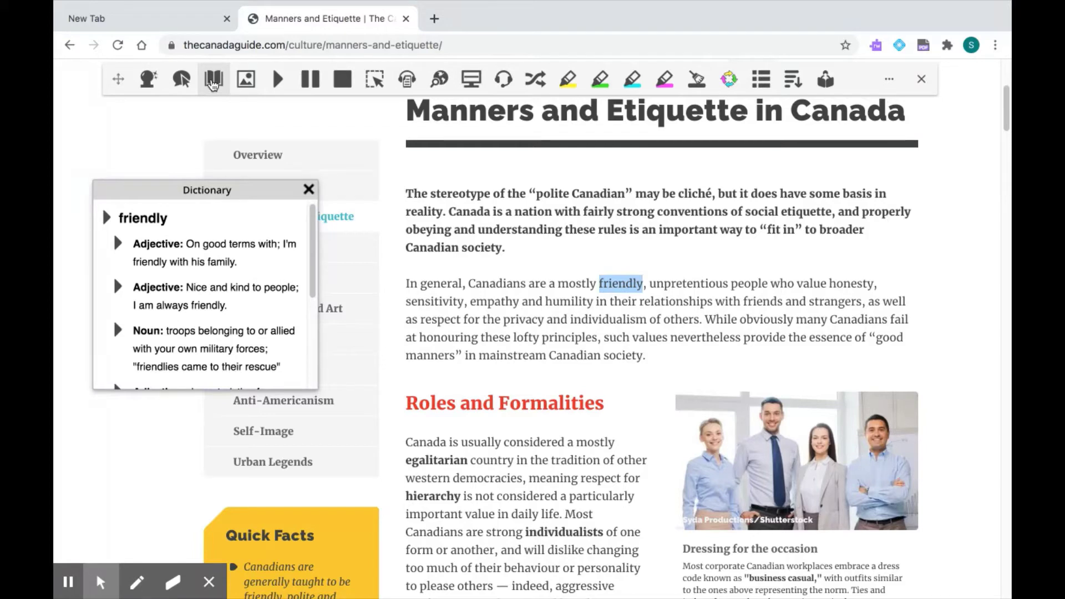
left_click(107, 220)
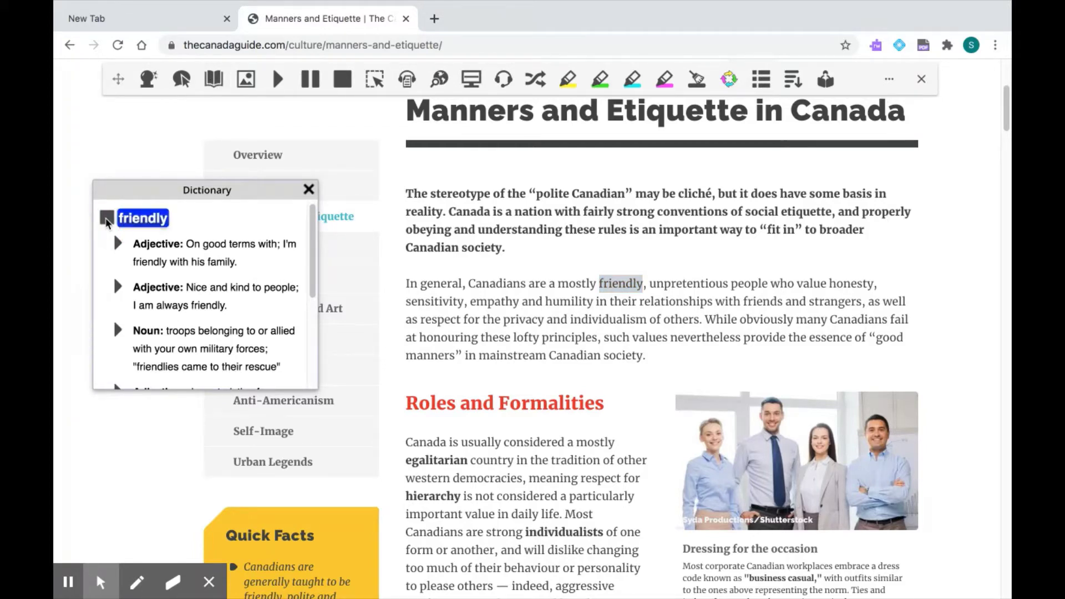
left_click(118, 245)
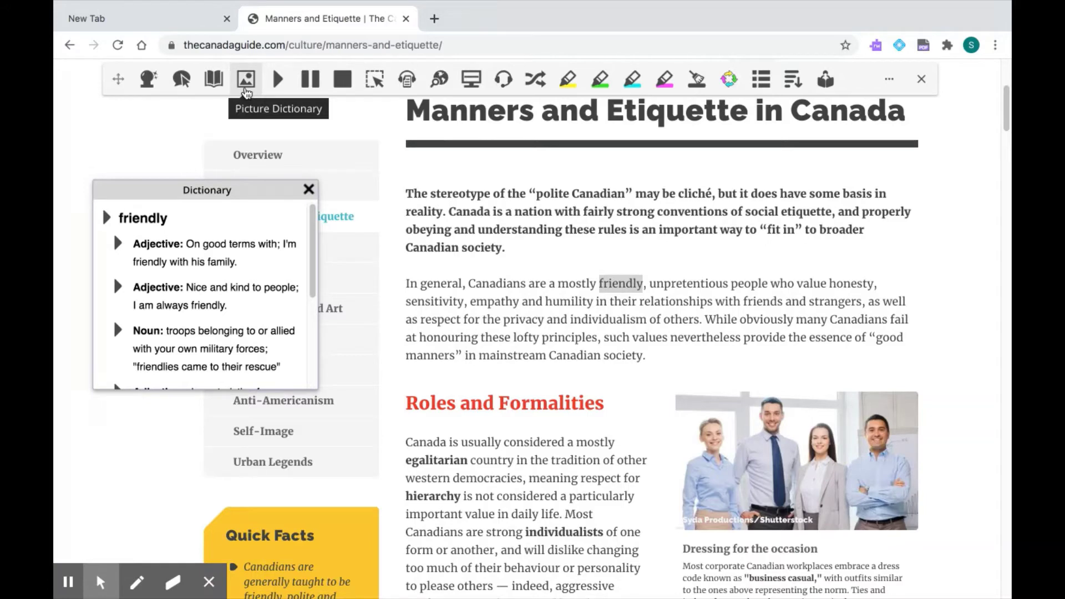
Step: Show the Picture Dictionary image for friendly, then close both dictionary panels
left_click(247, 79)
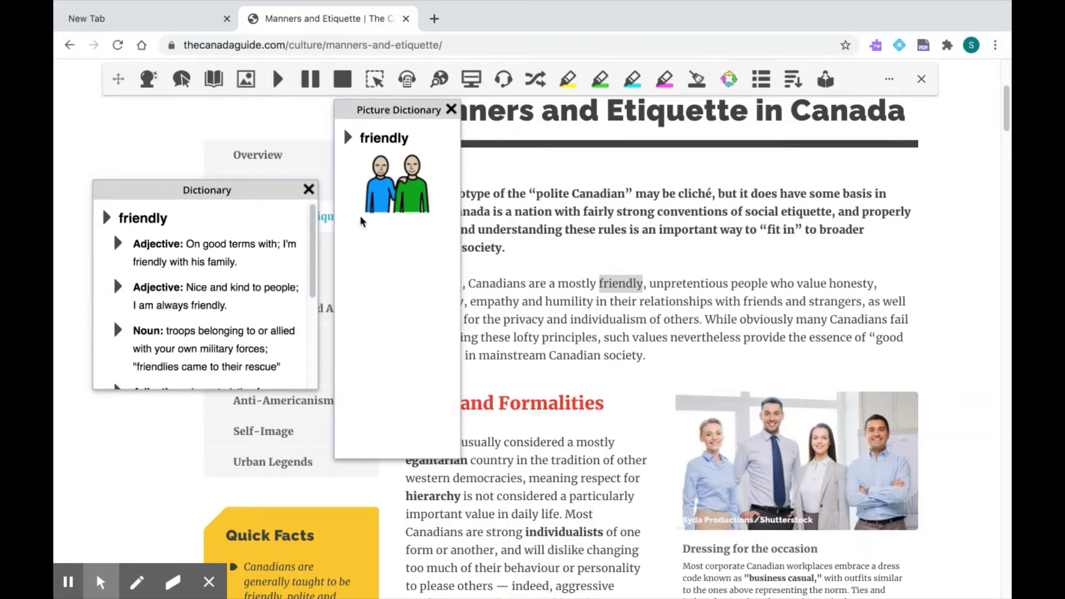
left_click(309, 190)
left_click(451, 110)
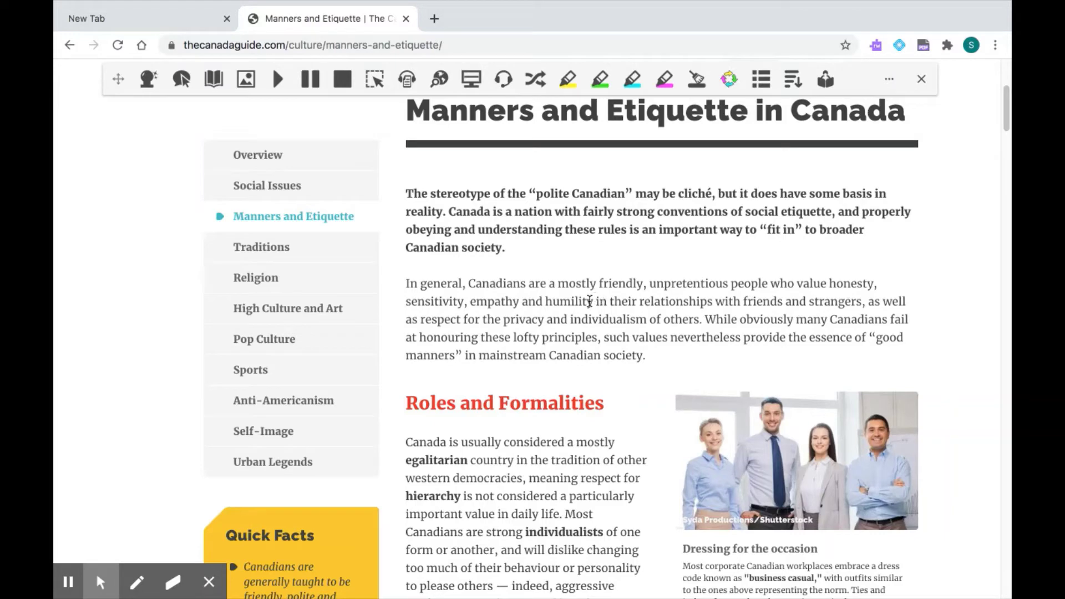
Step: Highlight Canadians in yellow, strangers in green and western in cyan
left_click_drag(469, 284, 523, 281)
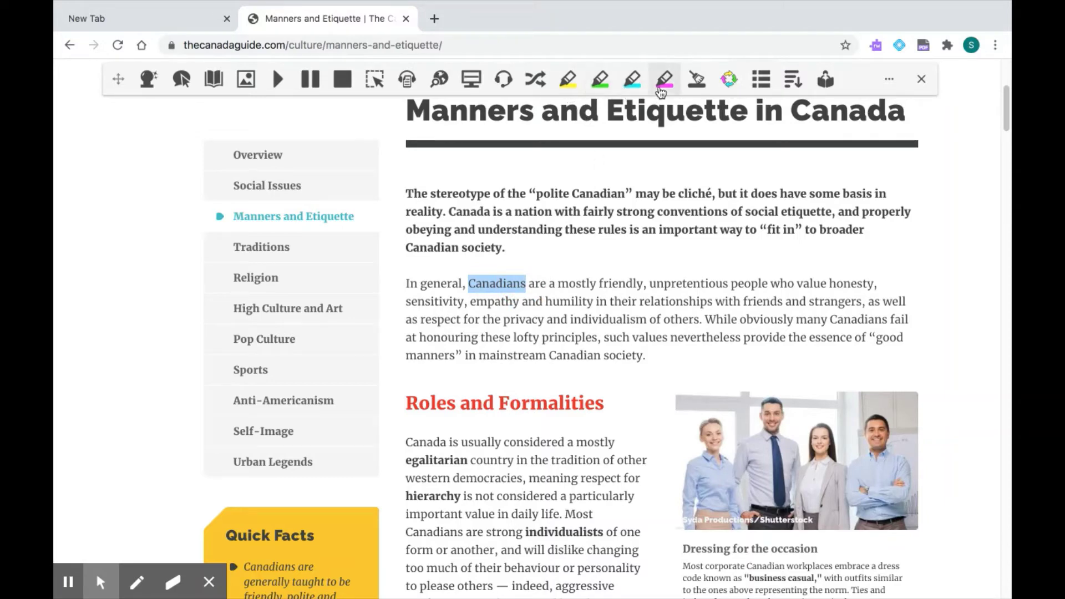
left_click(569, 88)
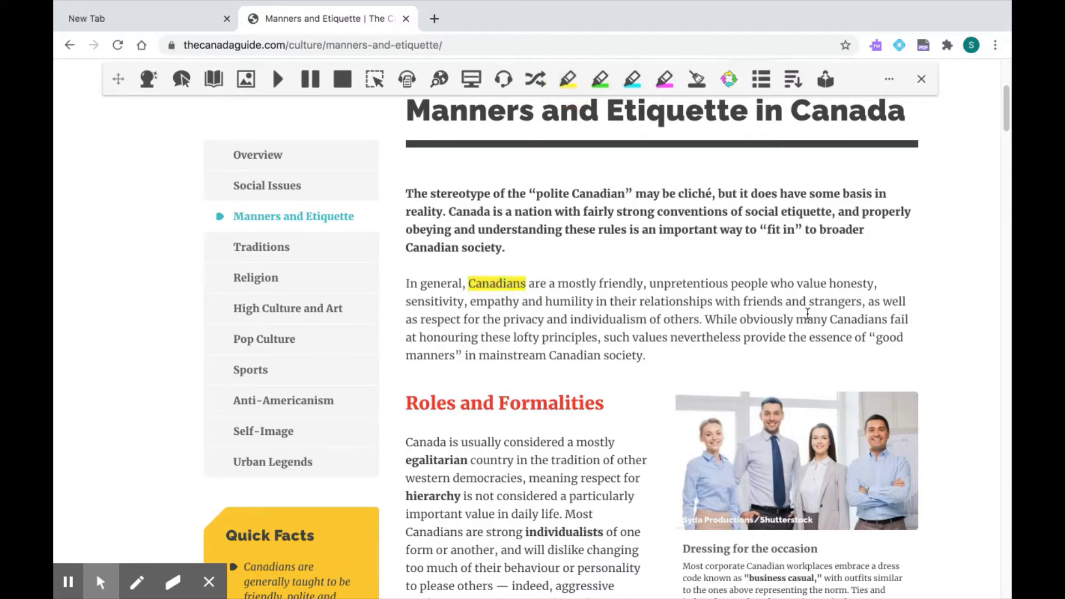
left_click(810, 304)
left_click_drag(810, 304, 861, 304)
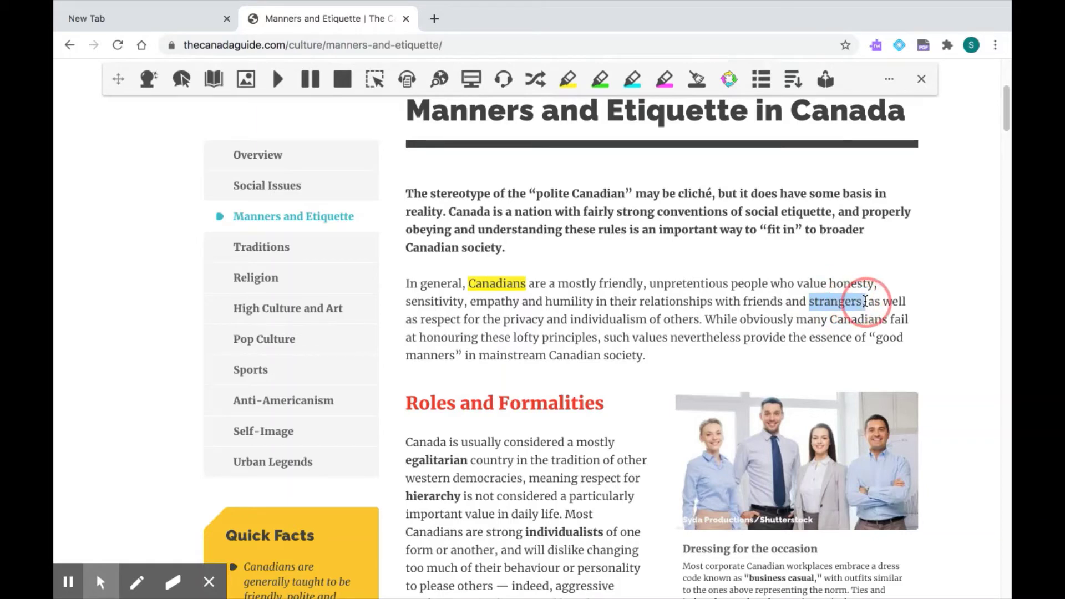
left_click(600, 80)
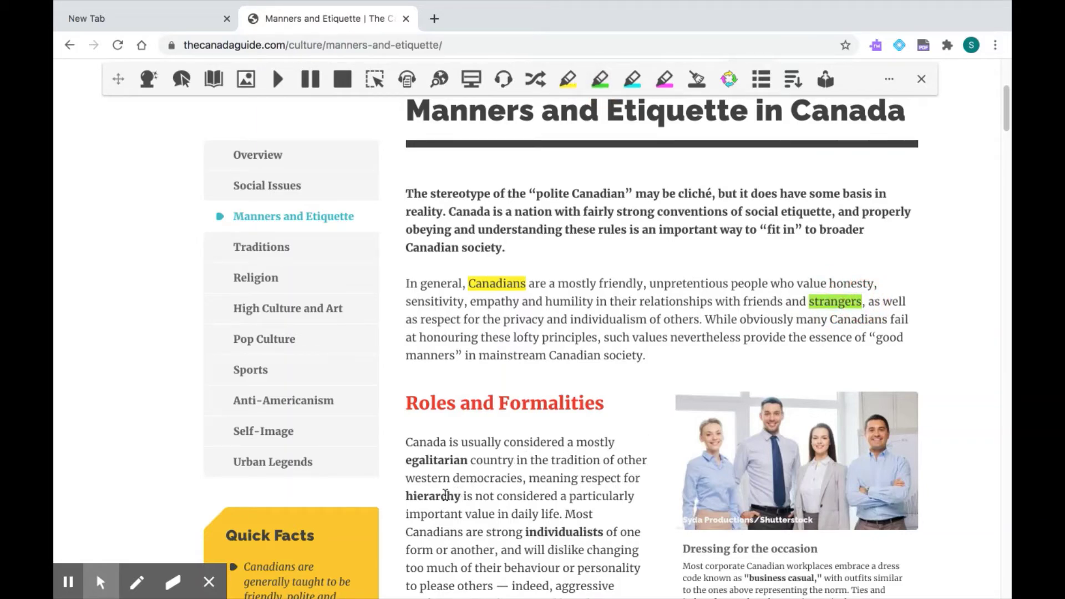
left_click_drag(408, 479, 450, 479)
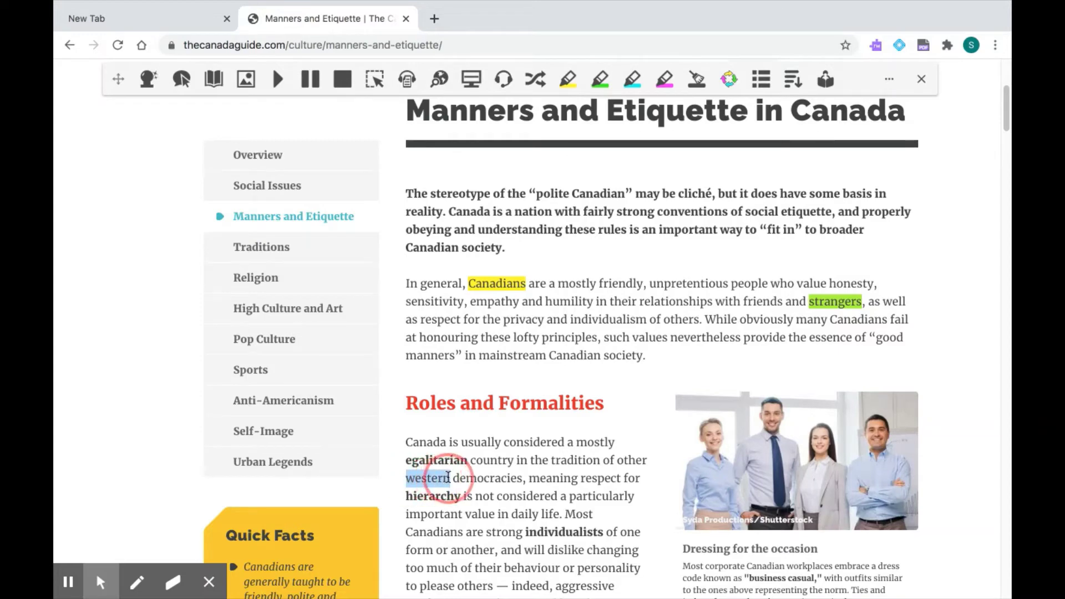
left_click(632, 80)
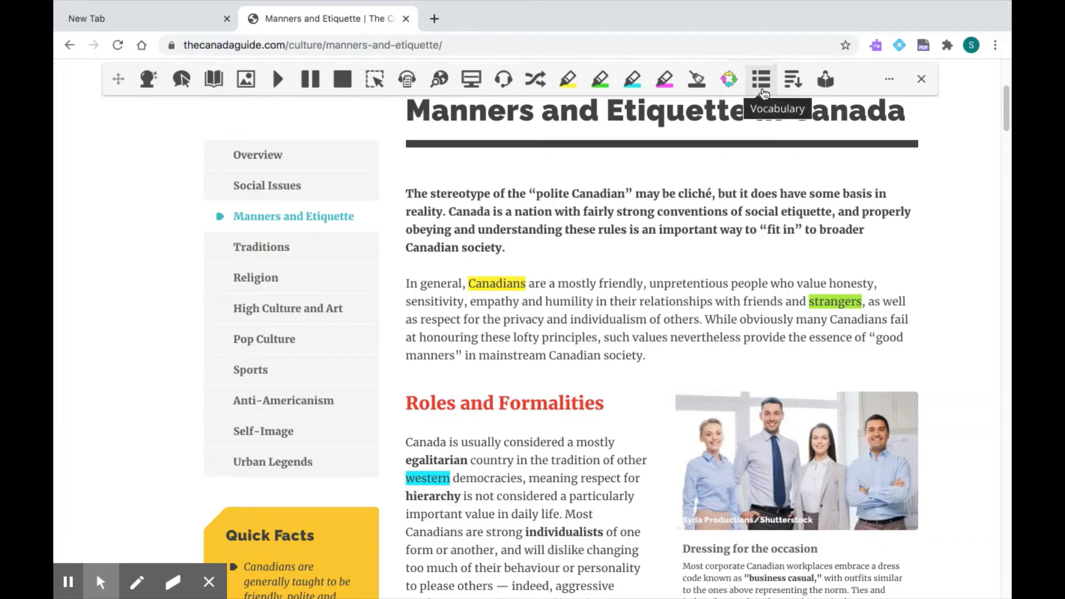
Step: Generate a Vocabulary List Google Doc from the highlighted words Canadians, strangers and western
left_click(762, 80)
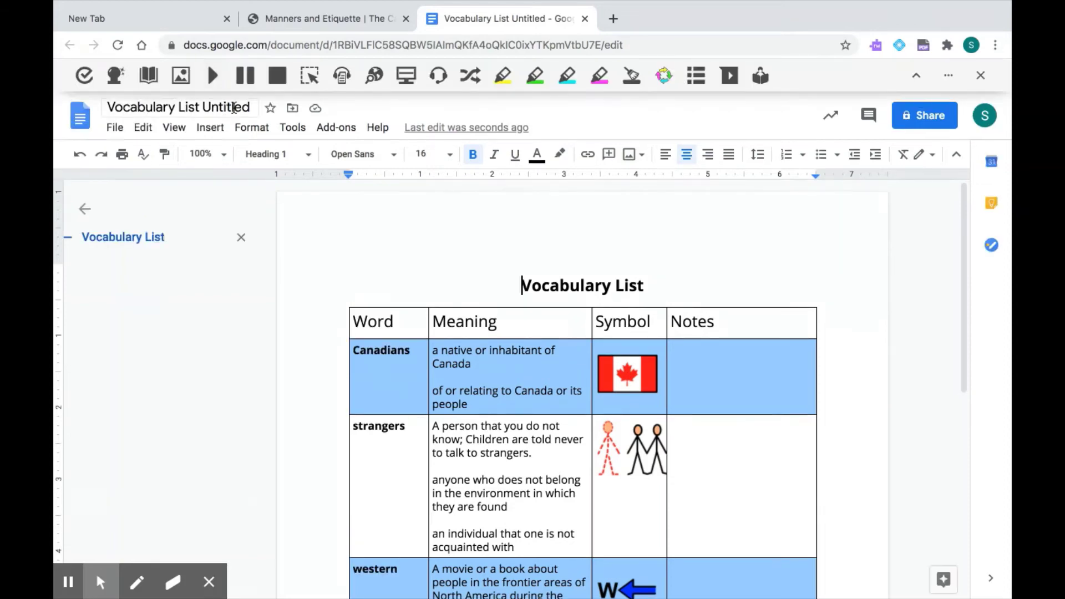
Step: Rename the document to 'Canadian Terms' and scroll down to the vocabulary table
left_click(234, 107)
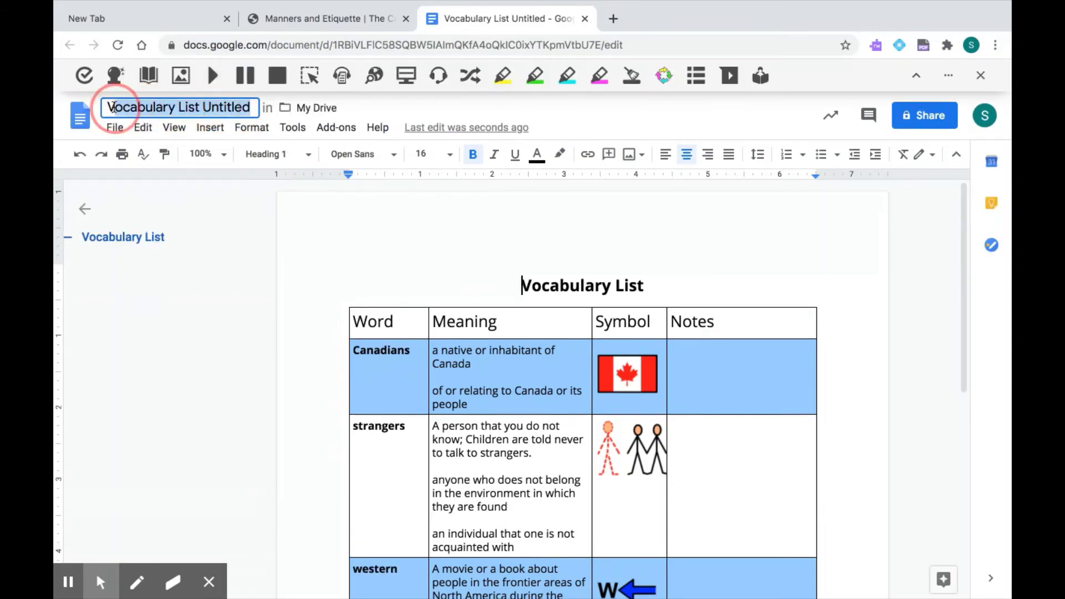
type("Ca")
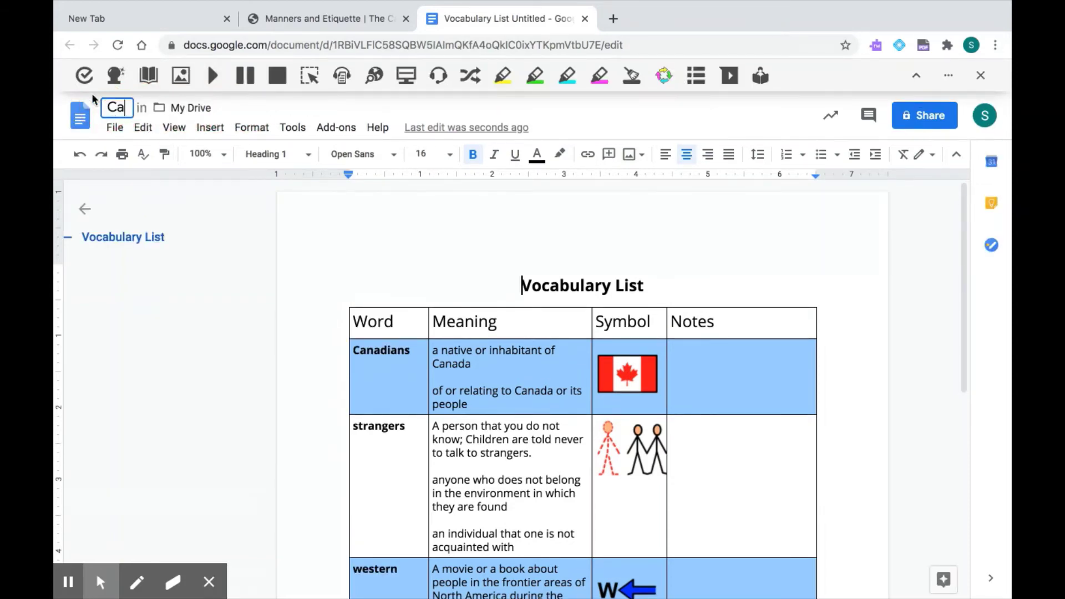
type("nadian Te")
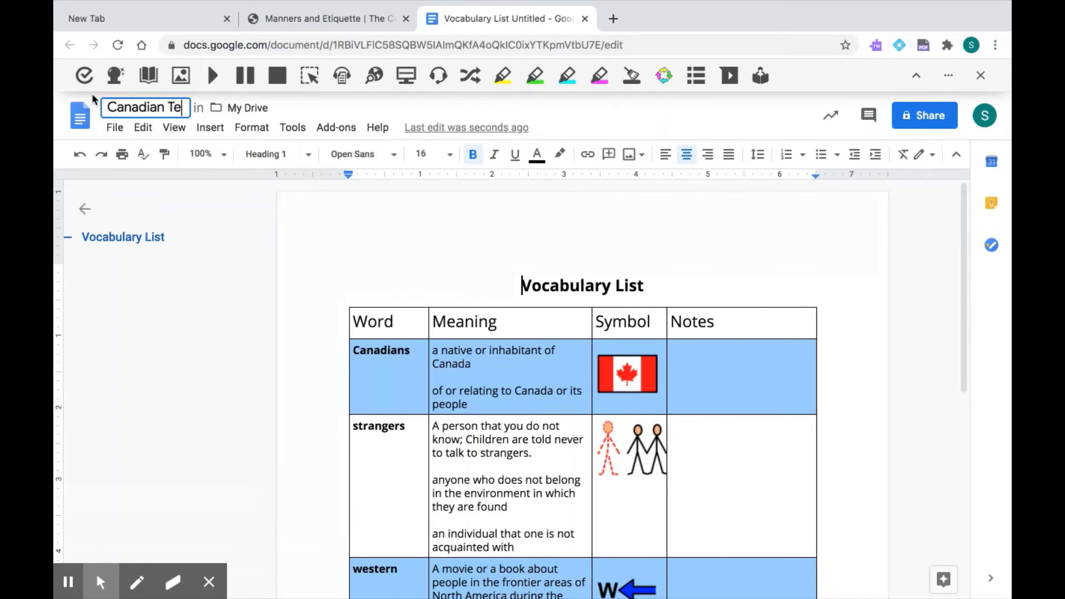
type("rms")
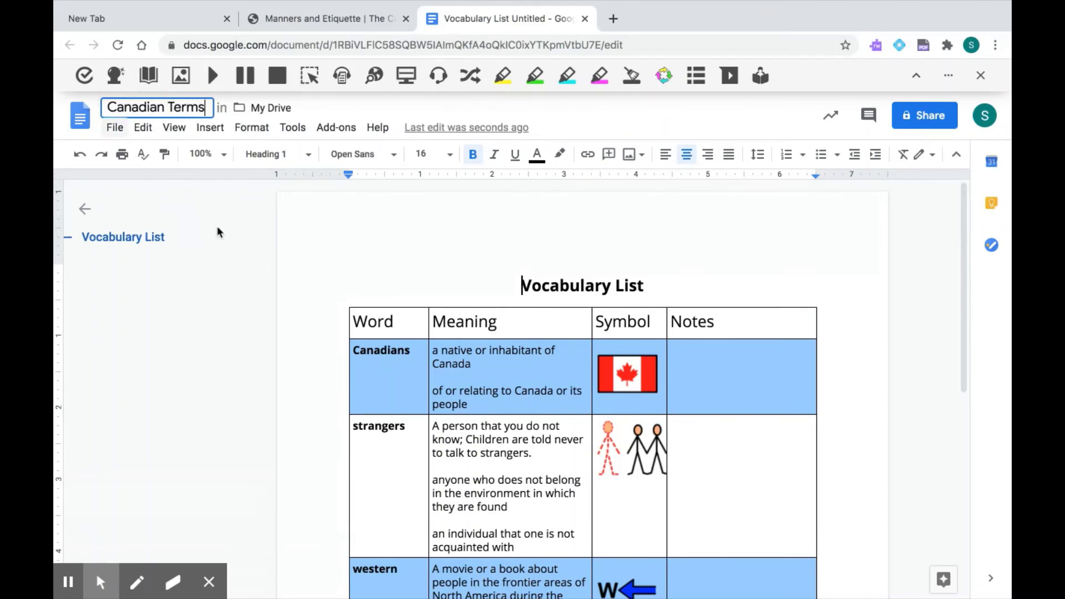
left_click(963, 266)
left_click_drag(963, 266, 967, 300)
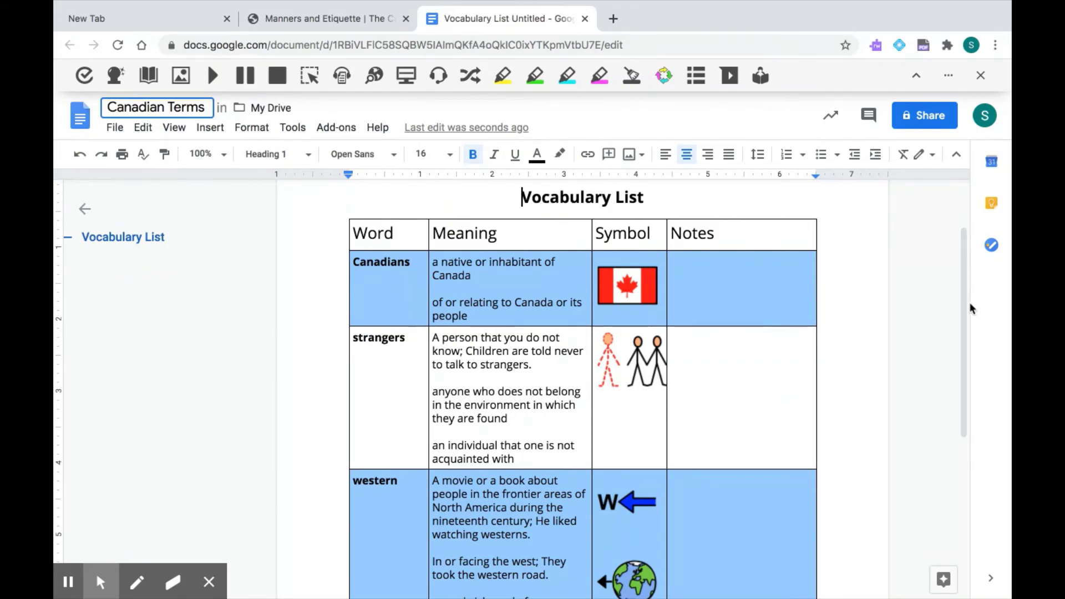
Step: Delete the second Canadians definition and open Explore with the cursor after the Canada flag
scroll(964, 307, "down", 1)
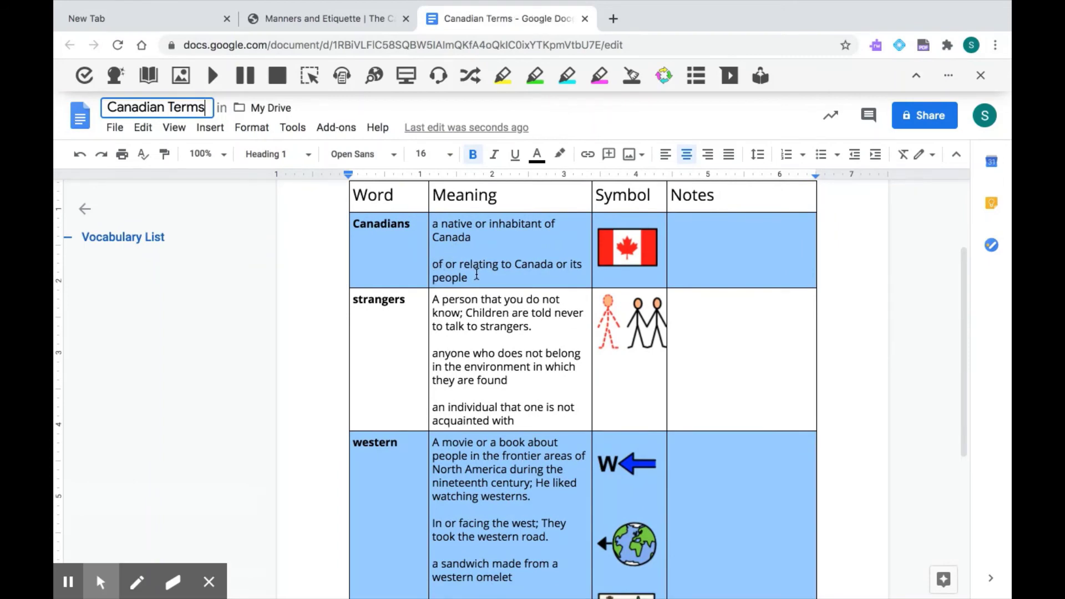
left_click(476, 280)
key("BackSpace")
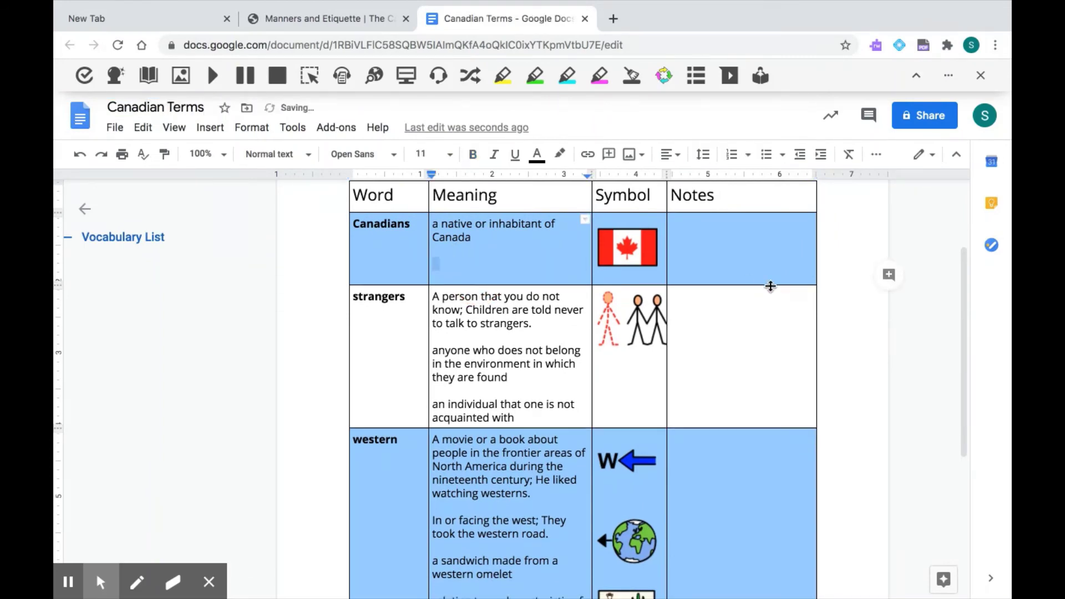
left_click(665, 276)
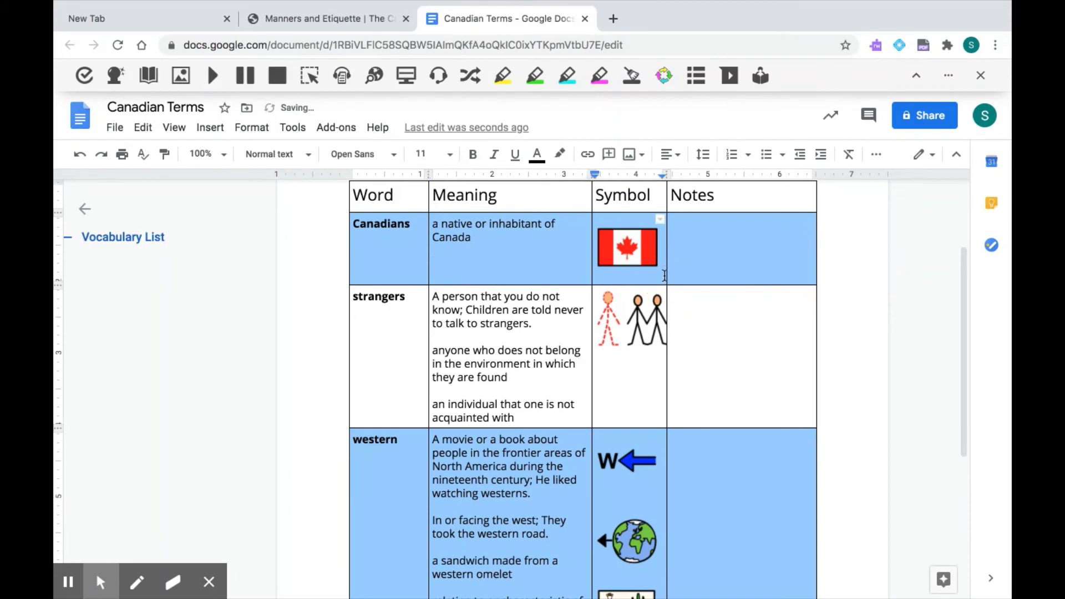
left_click(931, 583)
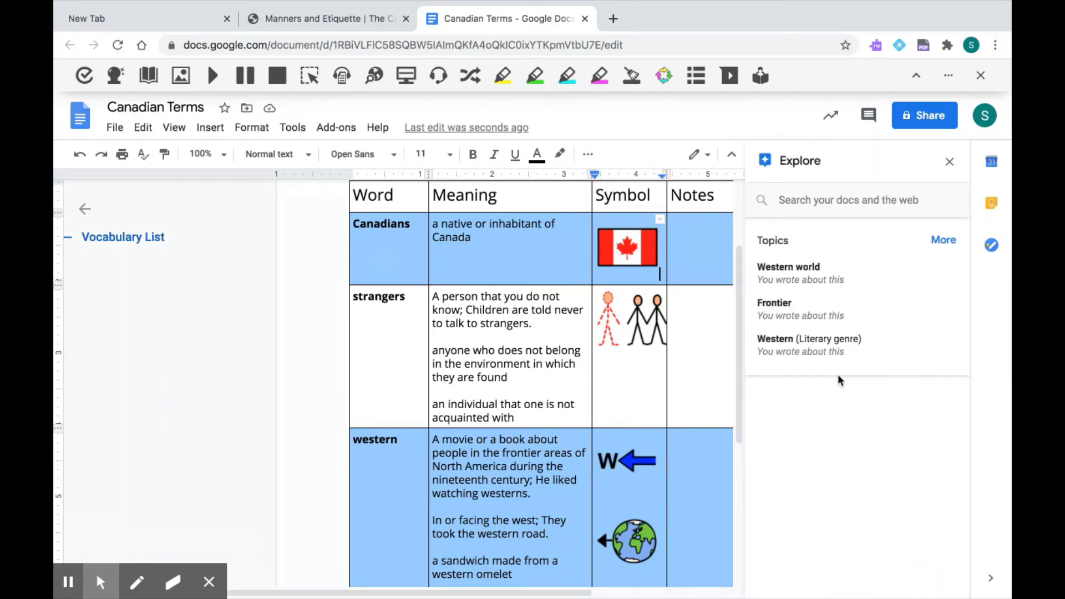
Step: Search Explore images for 'canada', insert a Canada map under the flag, and close Explore
left_click(816, 200)
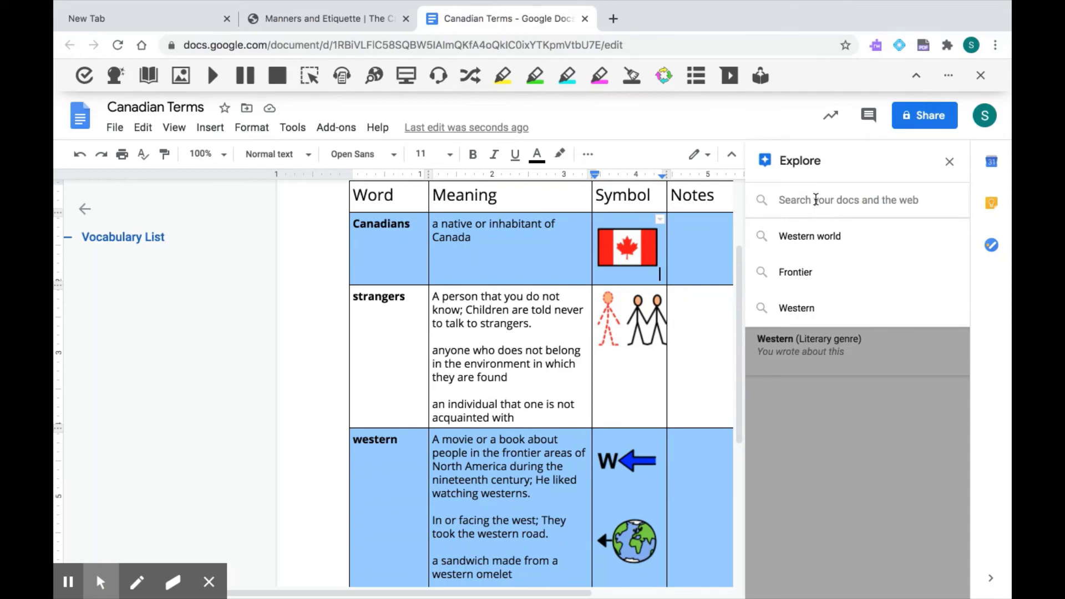
type("can")
type("ada")
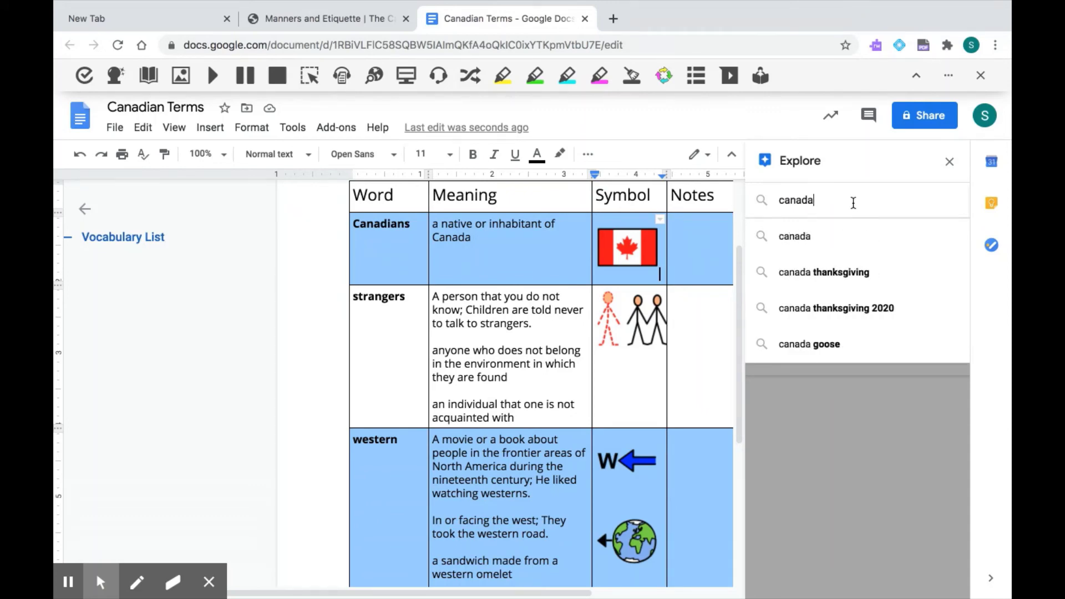
left_click(840, 237)
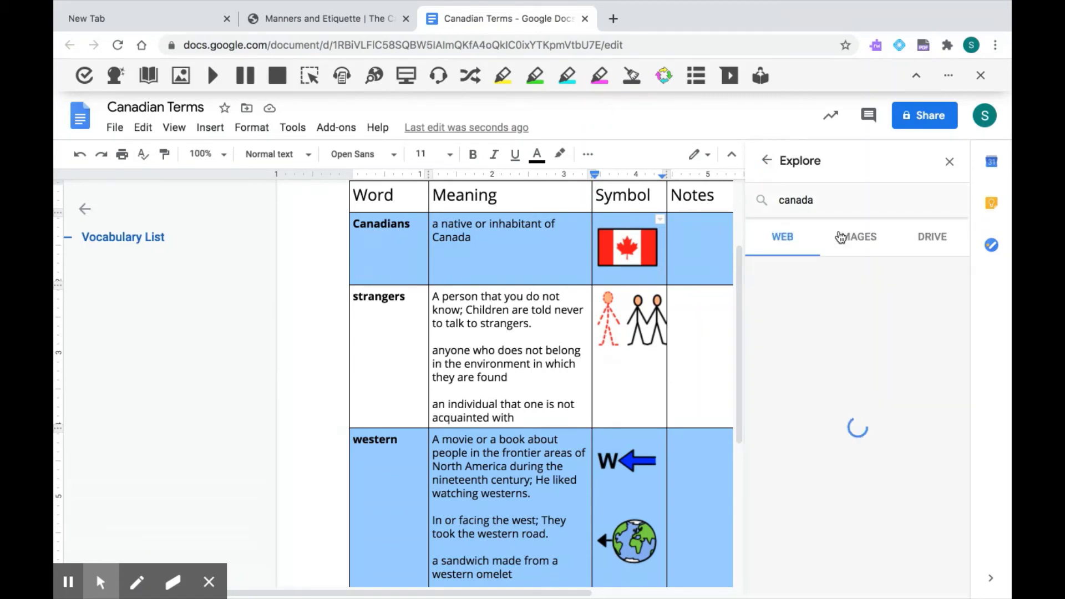
left_click(857, 246)
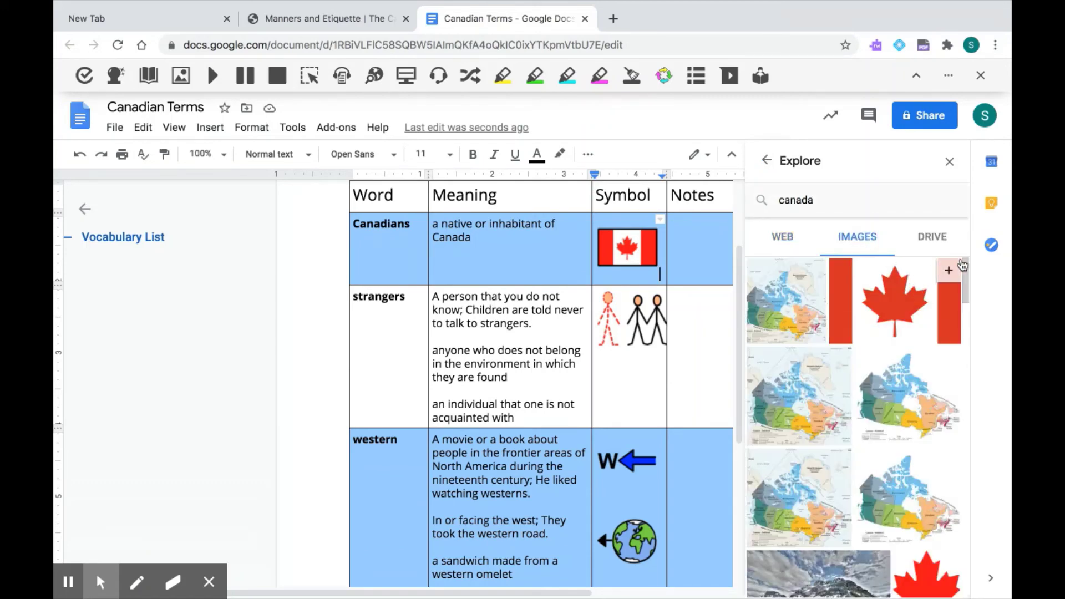
left_click_drag(968, 277, 967, 299)
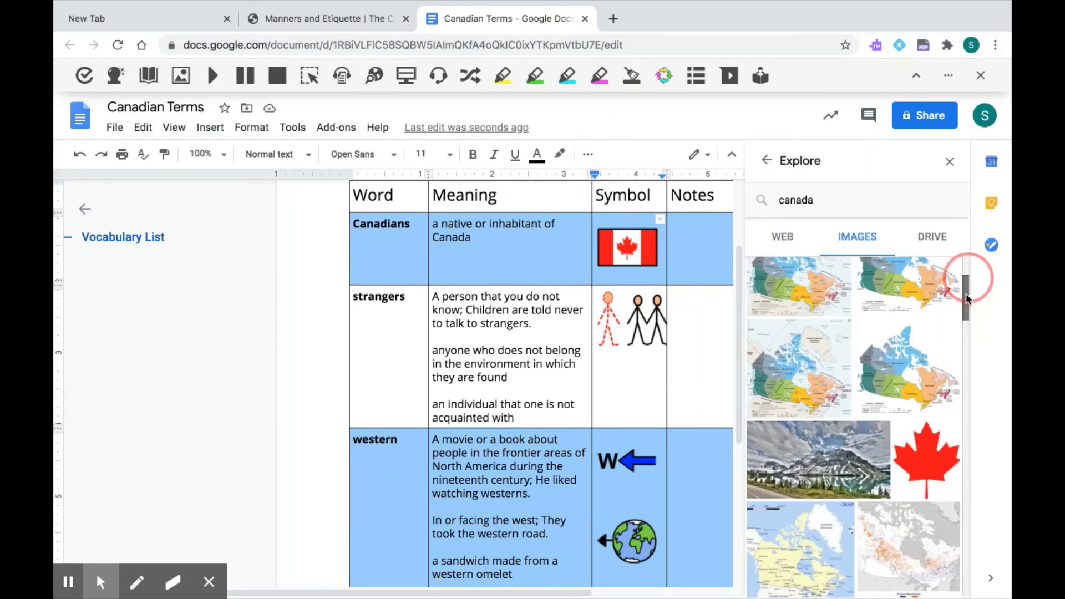
left_click(946, 337)
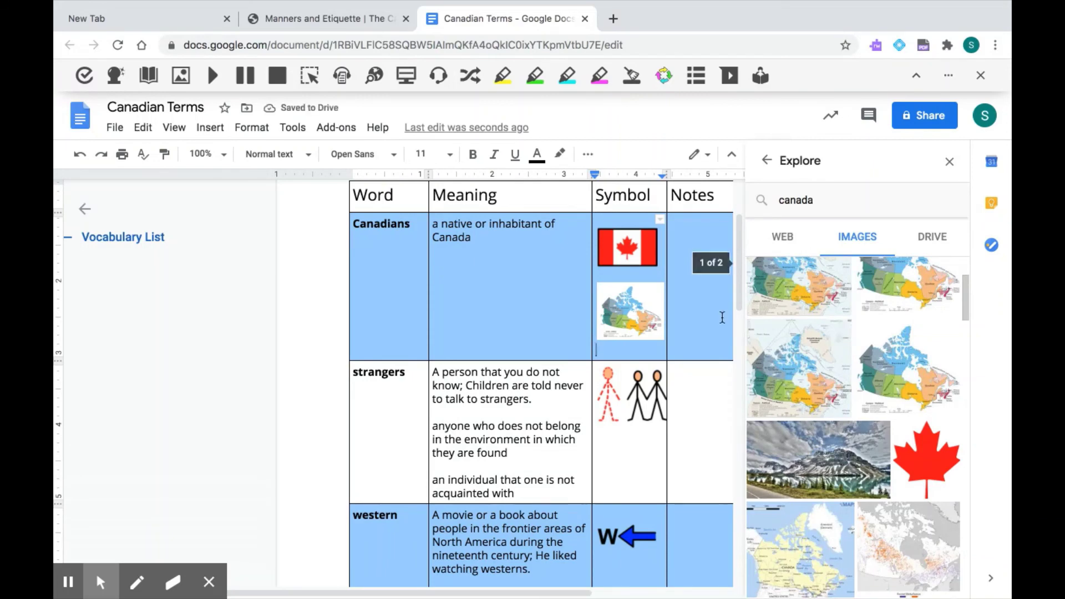
left_click(949, 162)
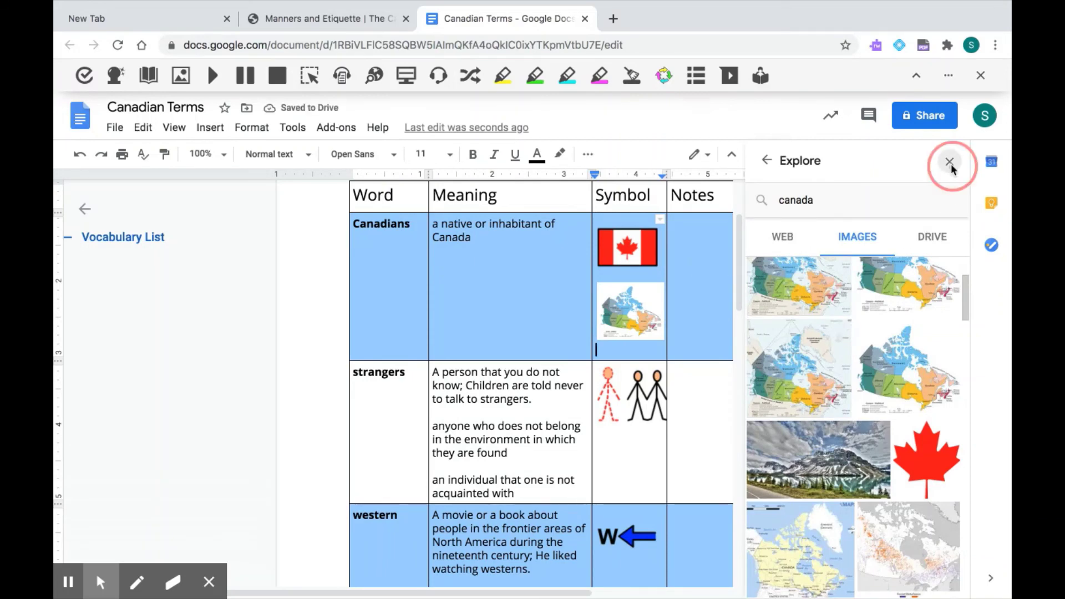
Step: Type 'Note' into the Canadians Notes cell
left_click(745, 277)
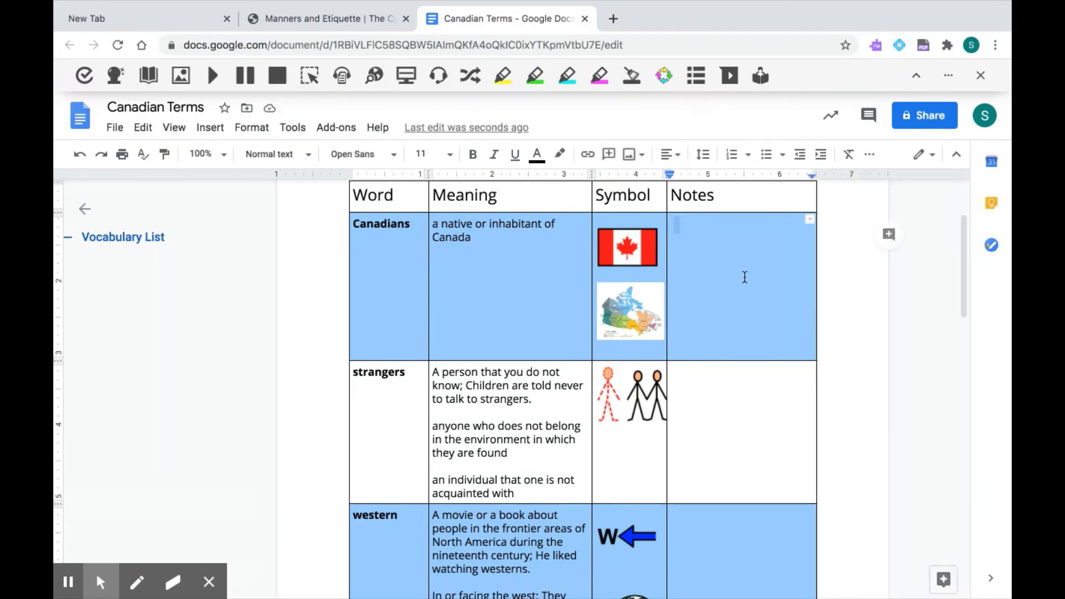
type("Noet")
key("BackSpace")
key("BackSpace")
type("te")
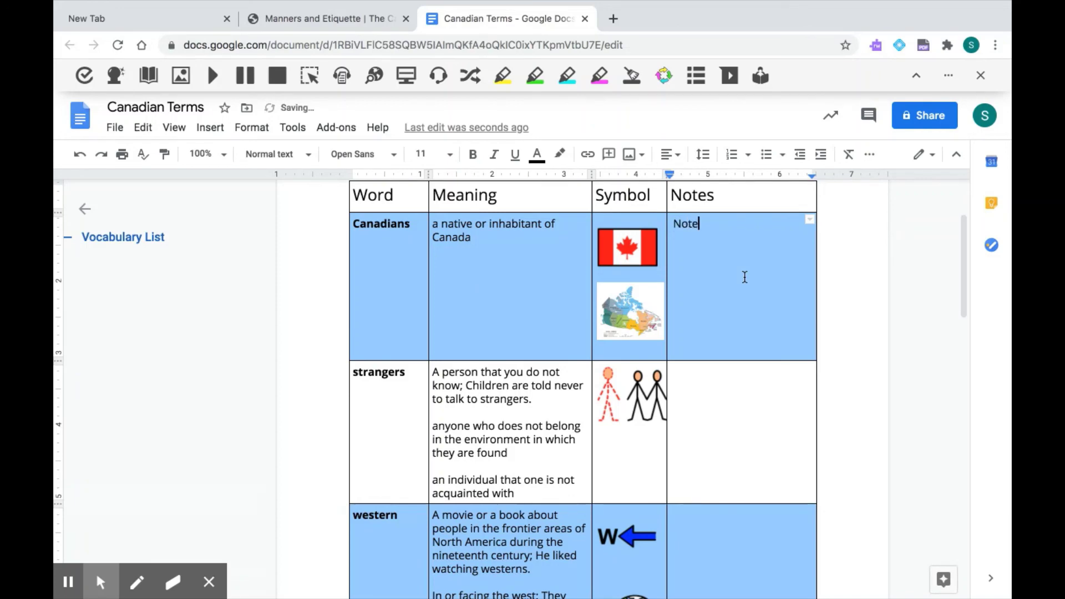